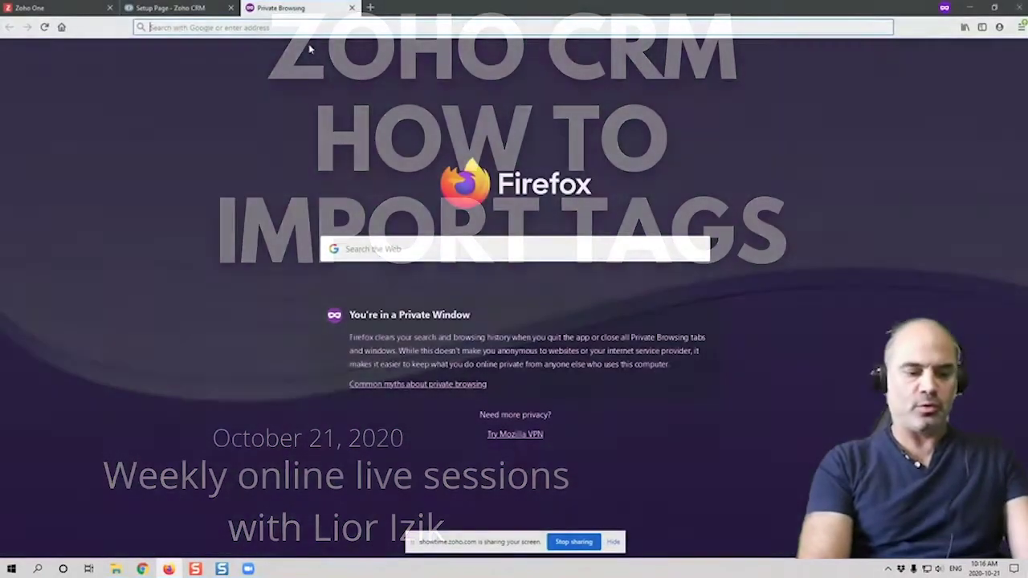
Search Google for 'zoho sheets', reach My Spreadsheets and create a new blank spreadsheet
{"action": "type", "text": "zoho sheets"}
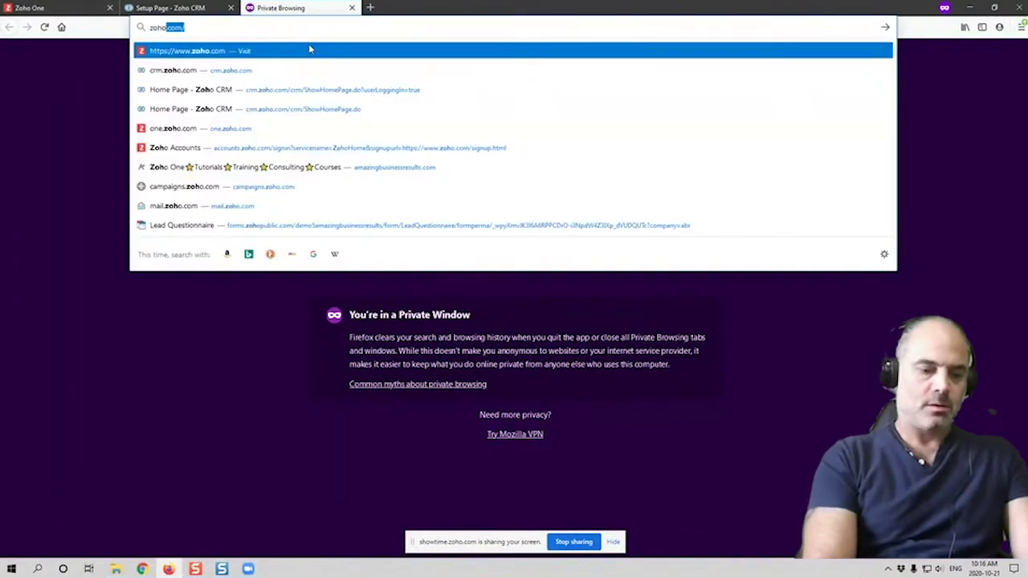
{"action": "key", "text": "Return"}
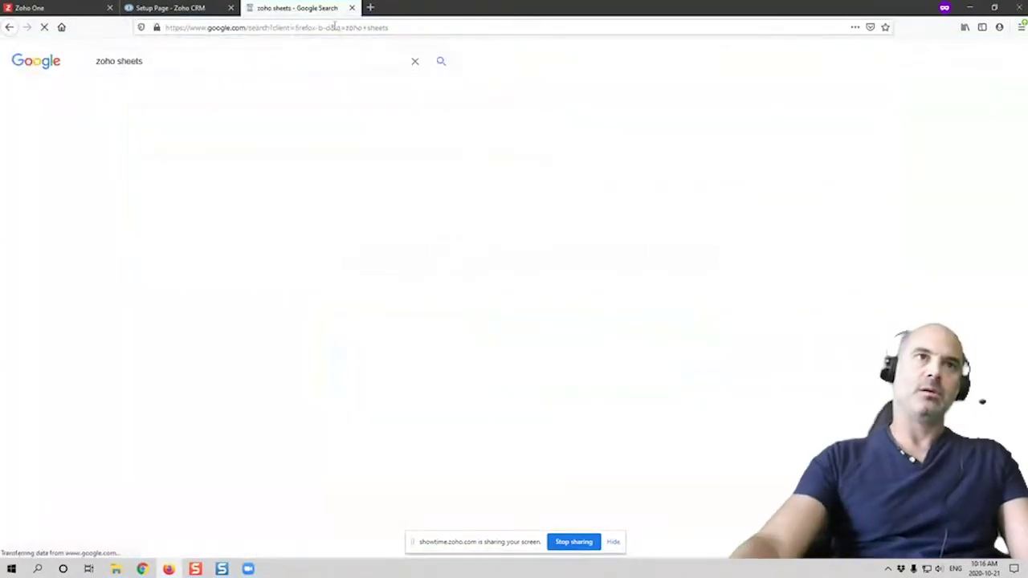
{"action": "left_click", "coordinate": [216, 147]}
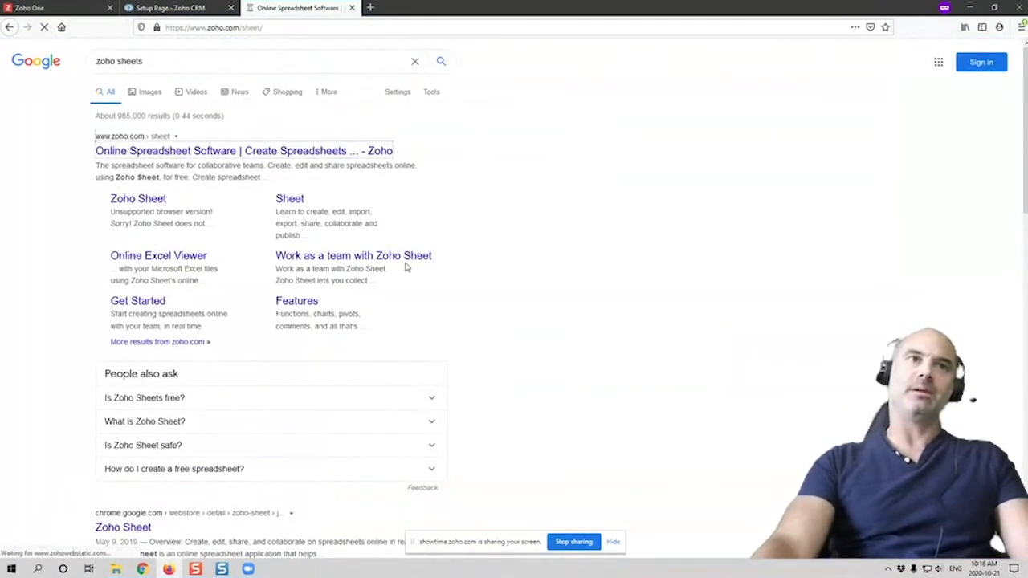
{"action": "left_click", "coordinate": [575, 320]}
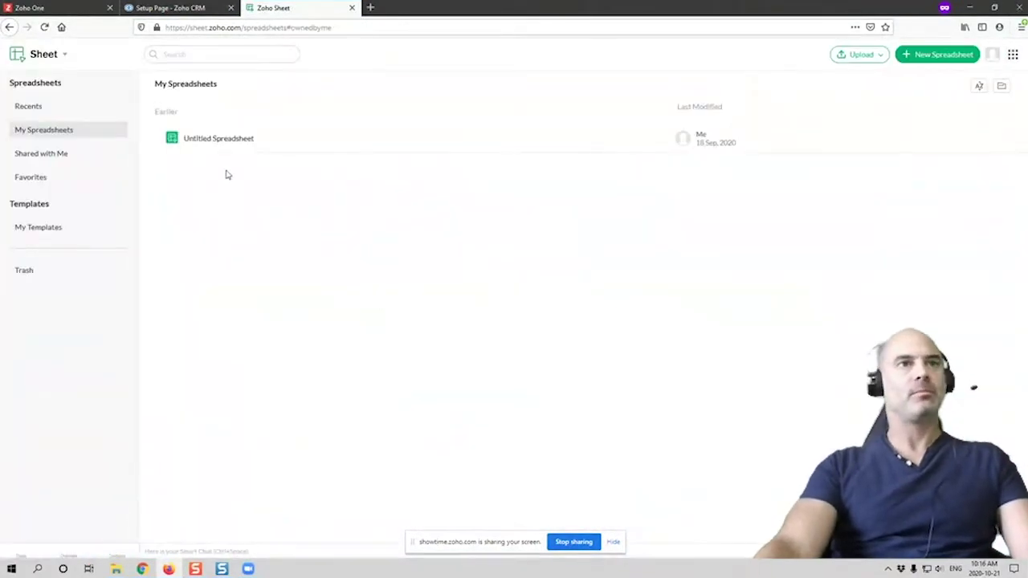
{"action": "left_click", "coordinate": [954, 56]}
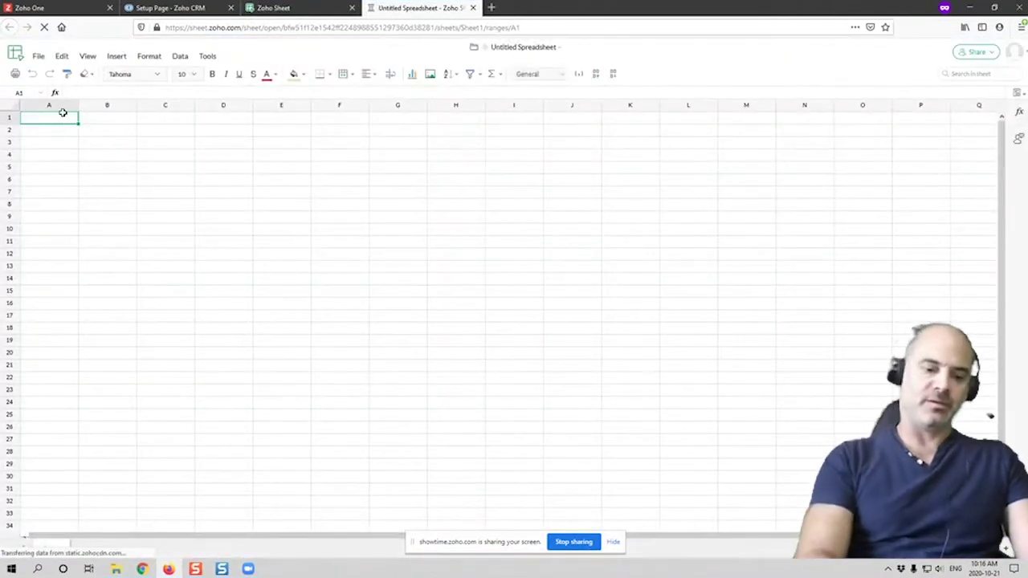
Enter the headers First, Last, Email, Tag and Status across row 1
{"action": "type", "text": "Lio"}
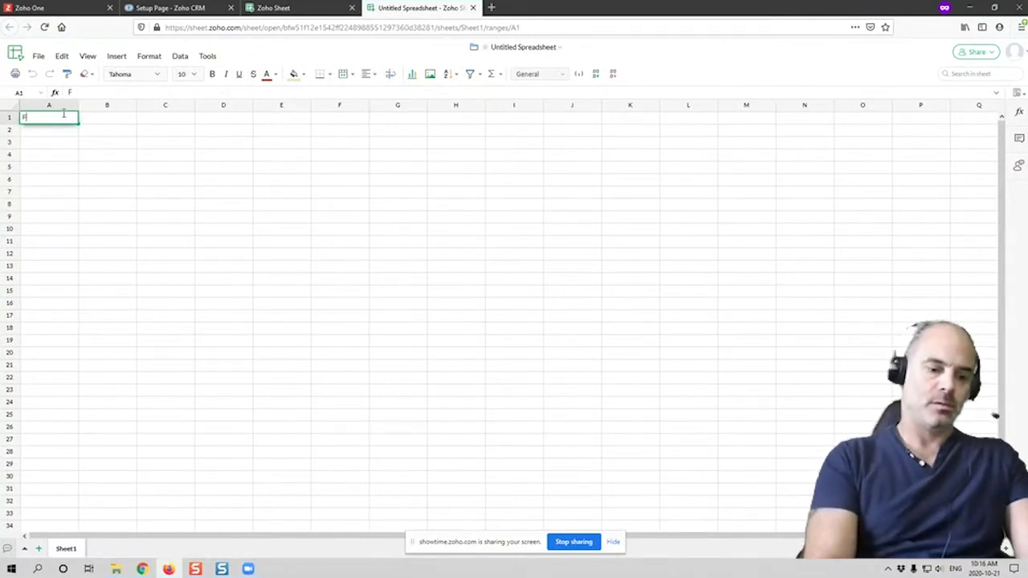
{"action": "type", "text": "First"}
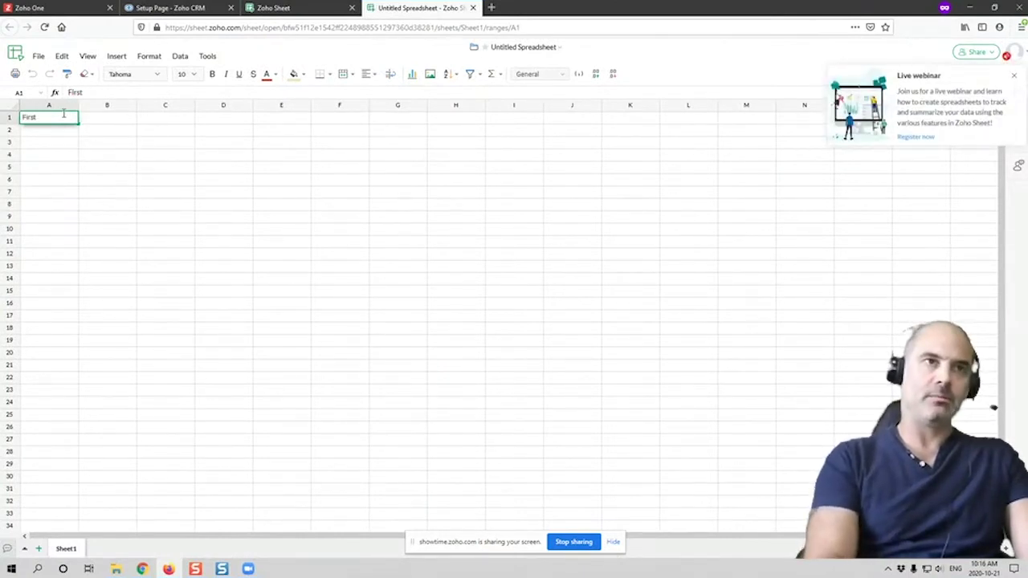
{"action": "left_click", "coordinate": [111, 119]}
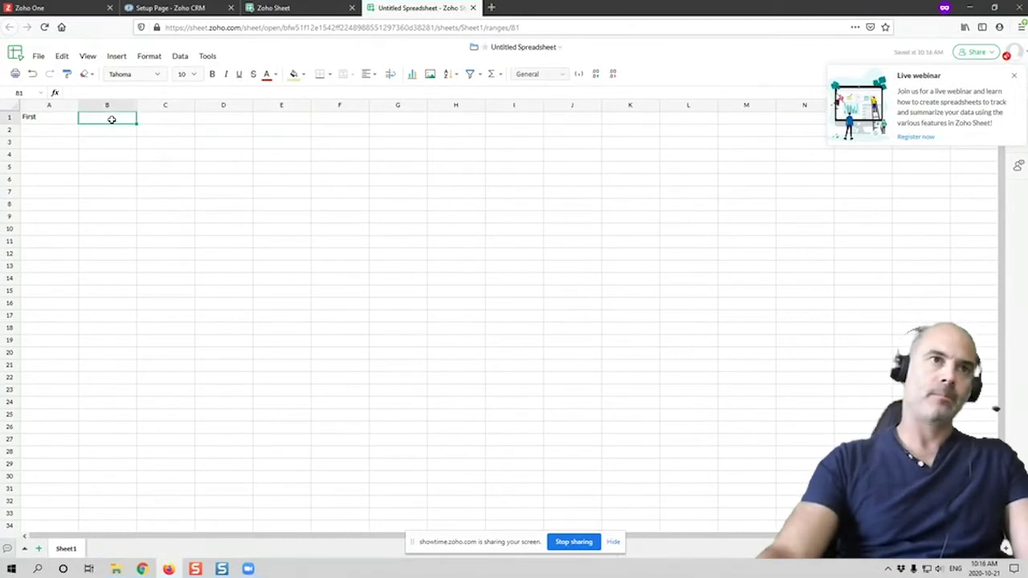
{"action": "type", "text": "Last"}
{"action": "key", "text": "Tab"}
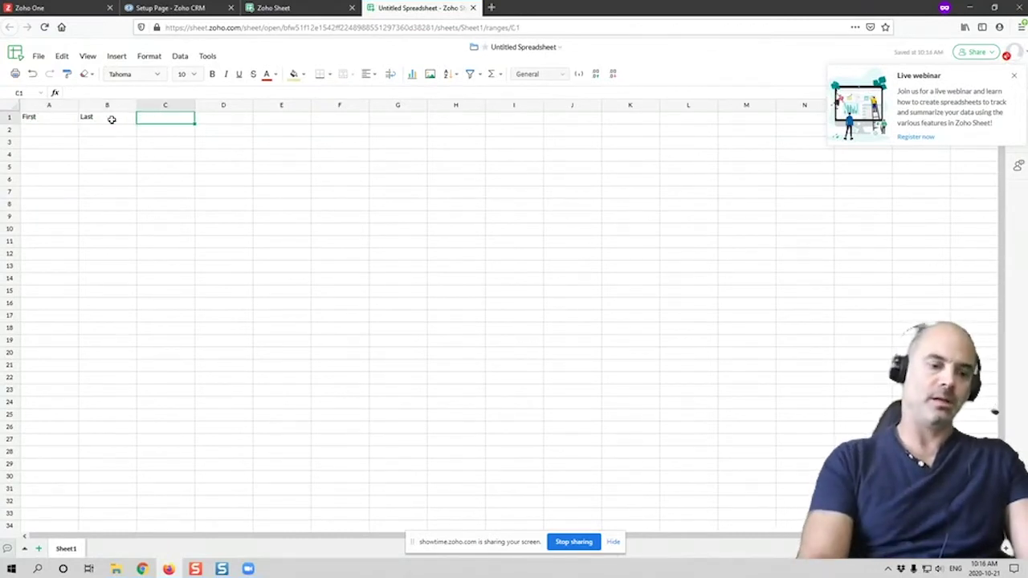
{"action": "type", "text": "Email"}
{"action": "key", "text": "Tab"}
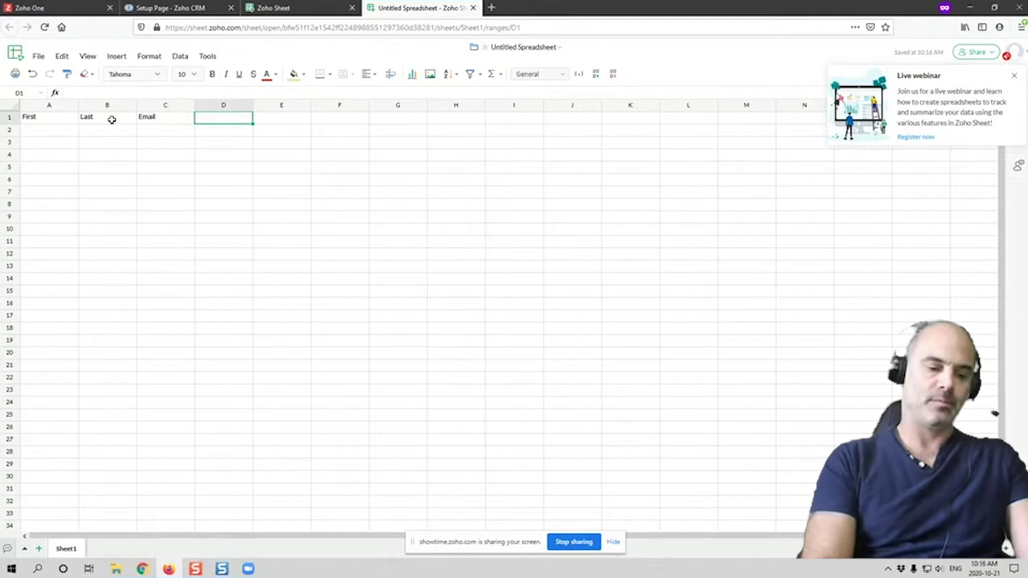
{"action": "type", "text": "Tag"}
{"action": "key", "text": "Tab"}
{"action": "type", "text": "Sta"}
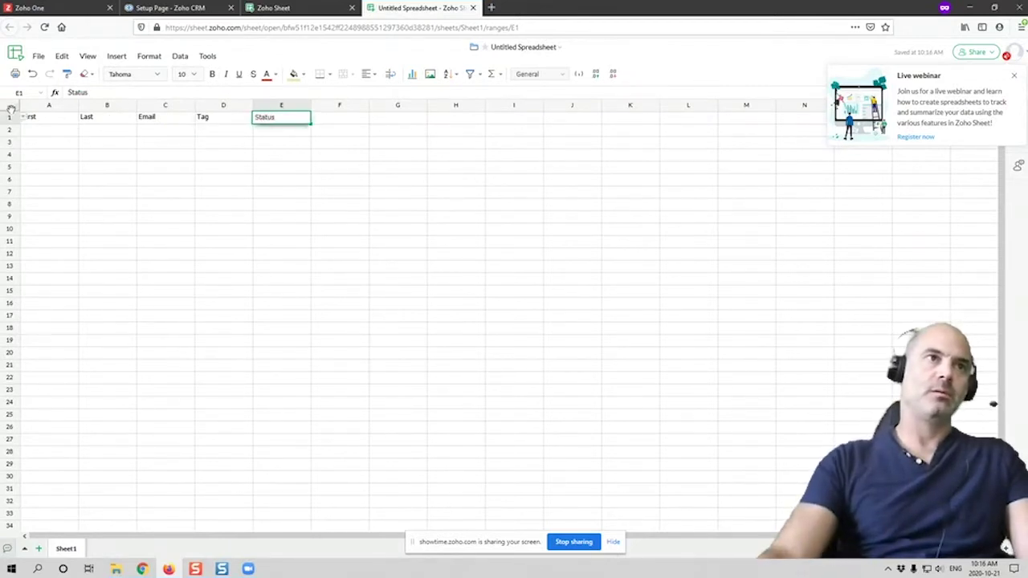
{"action": "left_click", "coordinate": [34, 135]}
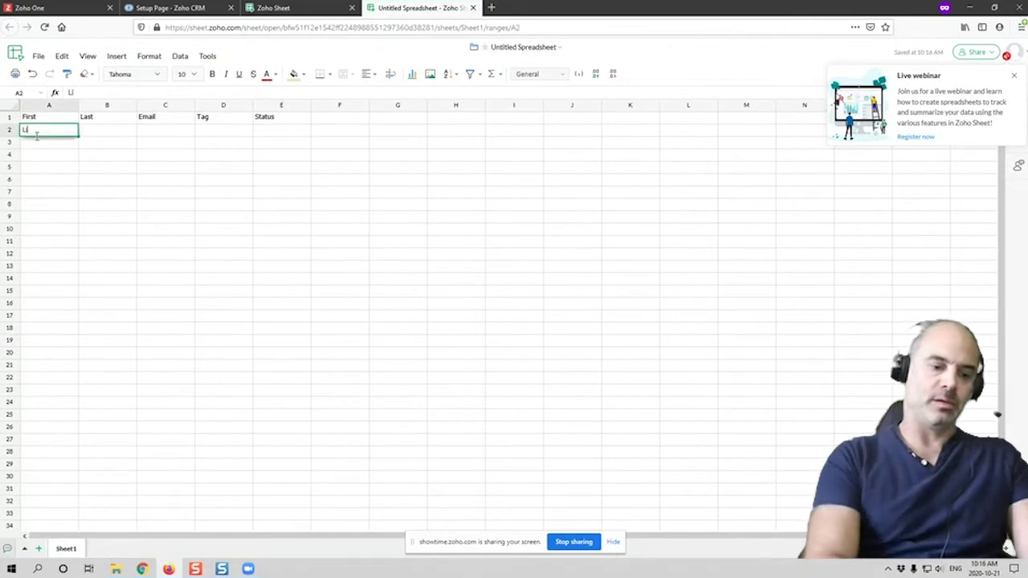
Fill row 2 with a contact's first name, last name, e-mail, tag 'Client' and status 'New'
{"action": "key", "text": "Tab"}
{"action": "key", "text": "Tab"}
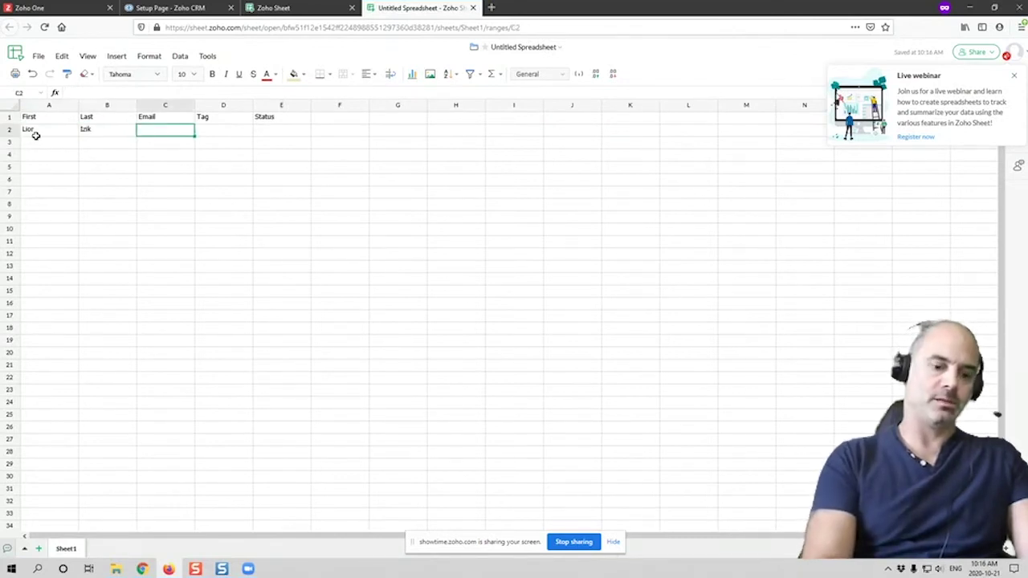
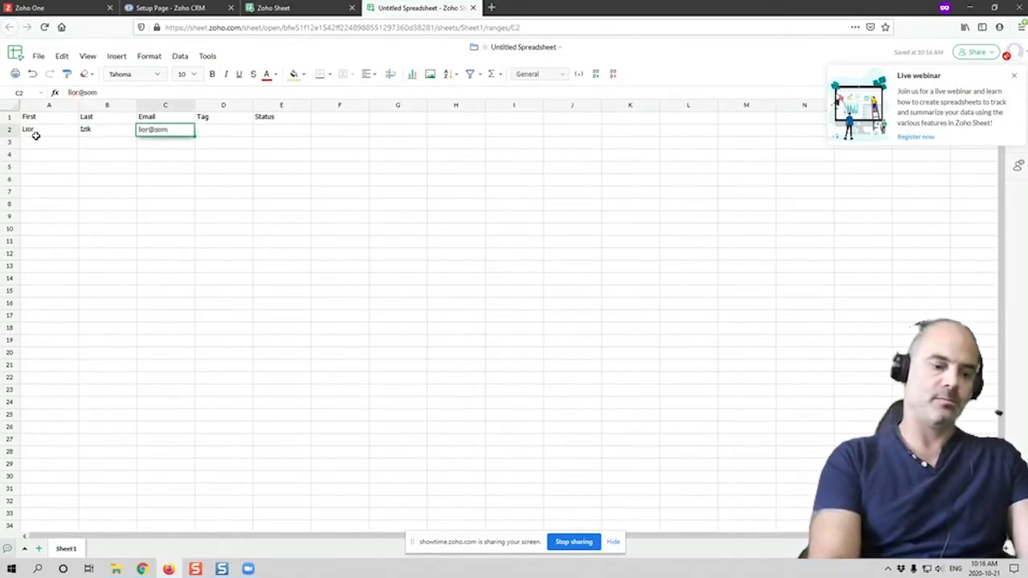
{"action": "key", "text": "Tab"}
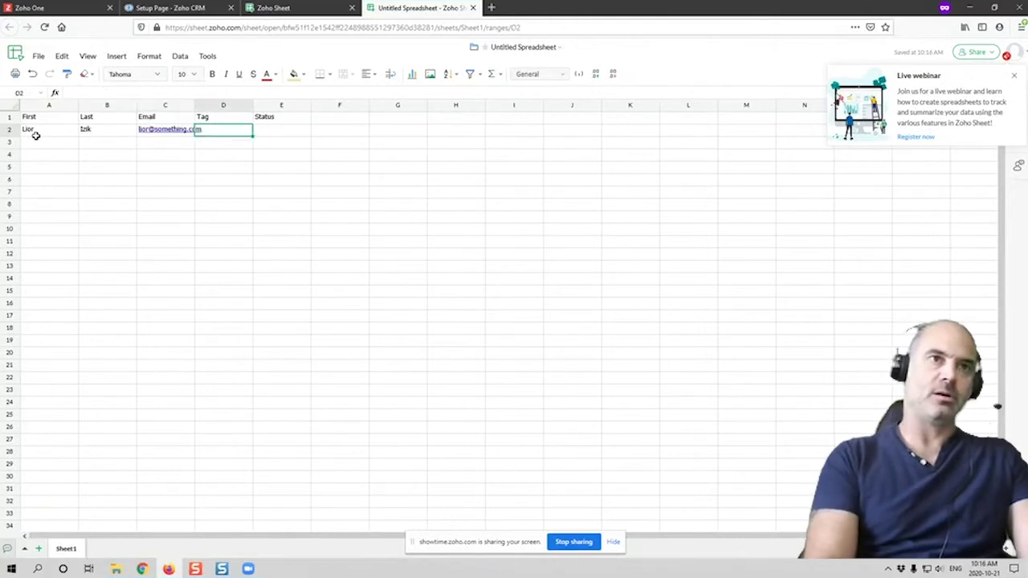
{"action": "type", "text": "C"}
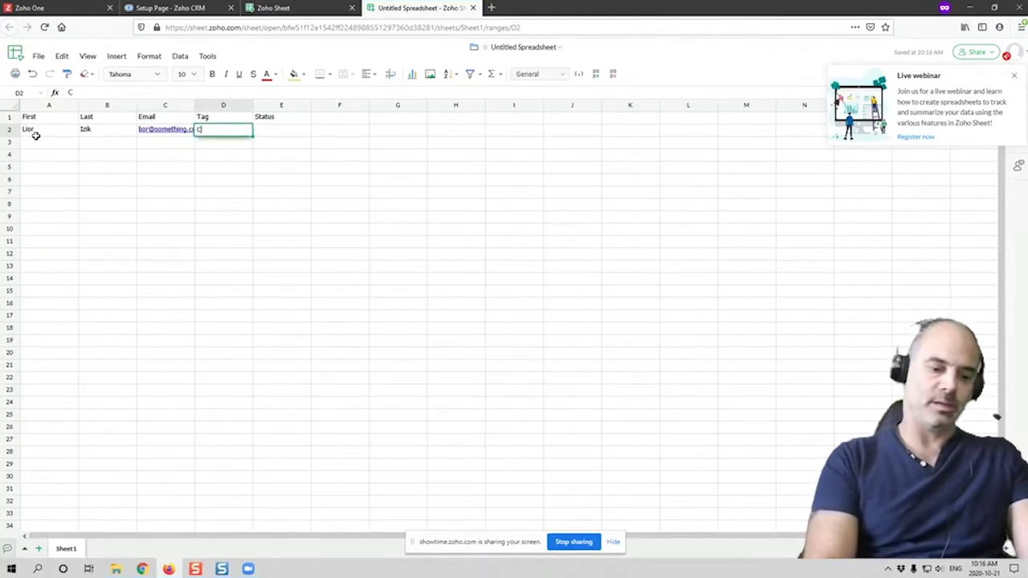
{"action": "type", "text": "lient"}
{"action": "key", "text": "Tab"}
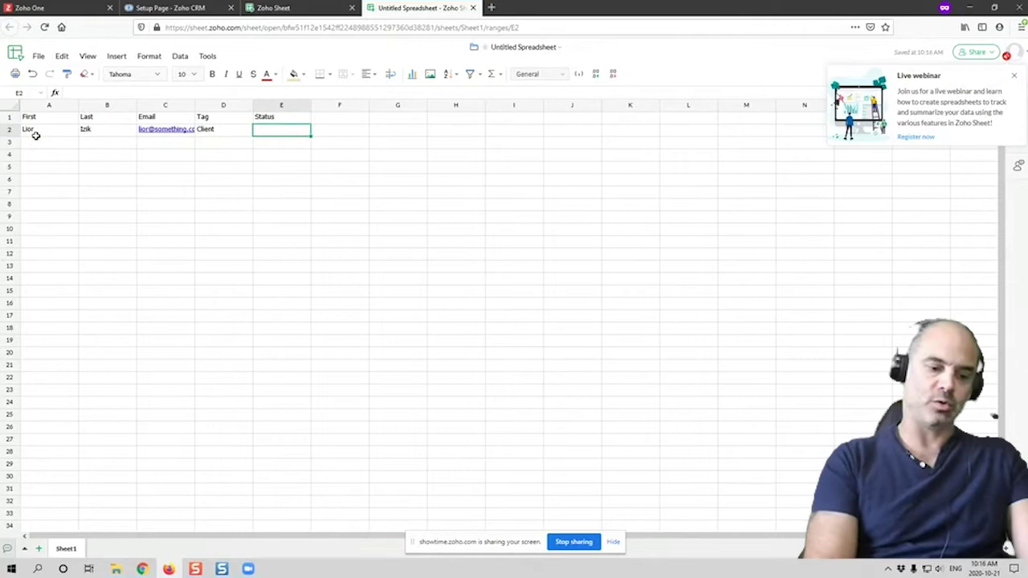
{"action": "type", "text": "New"}
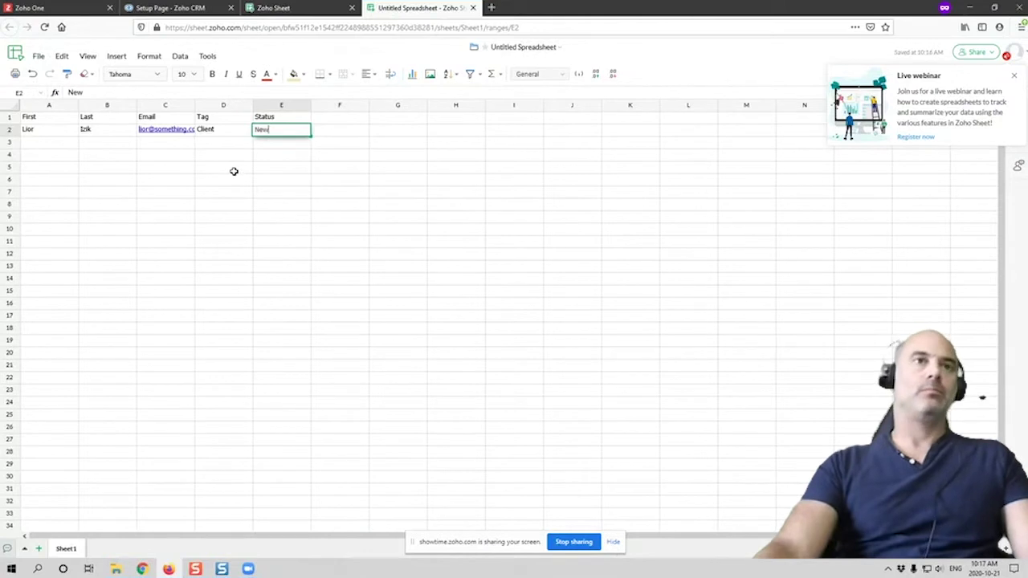
Download the sheet as Comma Separated Values and save Untitled Spreadsheet_Sheet1.csv through Firefox
{"action": "left_click", "coordinate": [38, 55]}
{"action": "mouse_move", "coordinate": [103, 141]}
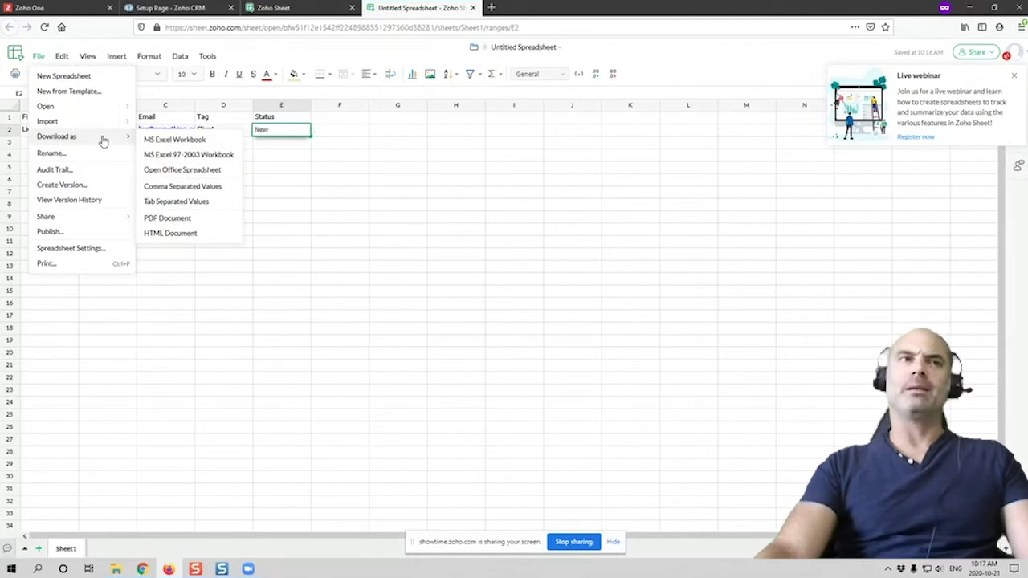
{"action": "left_click", "coordinate": [210, 188]}
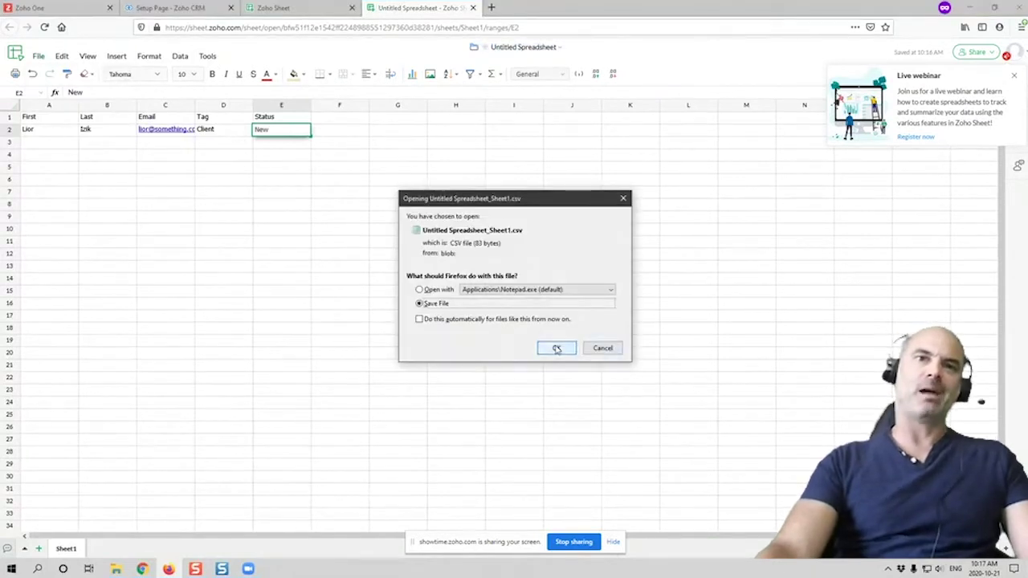
{"action": "left_click", "coordinate": [557, 349]}
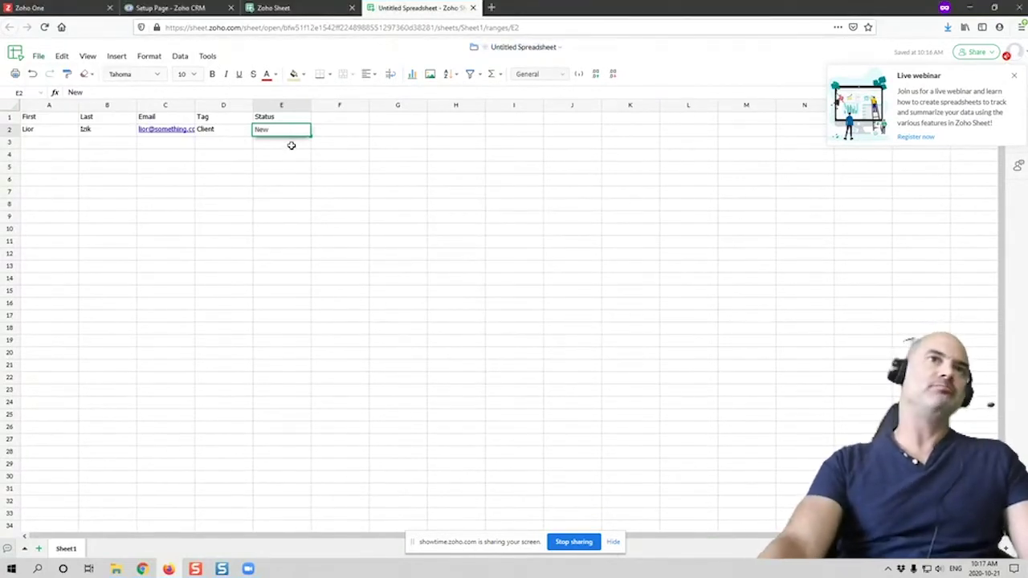
Go to Leads in Zoho CRM and start Import Leads
{"action": "left_click", "coordinate": [179, 10]}
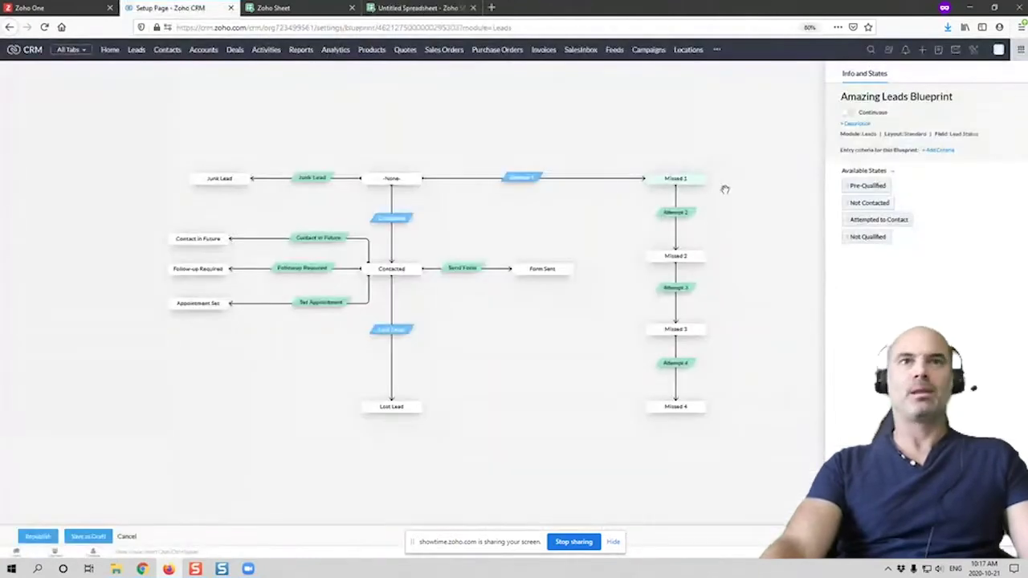
{"action": "left_click", "coordinate": [135, 51]}
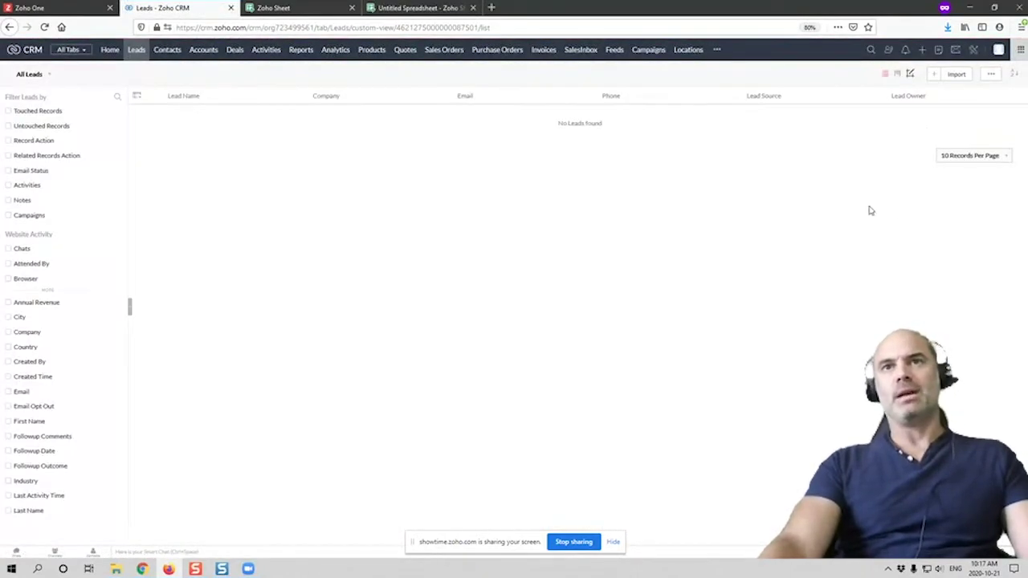
{"action": "left_click", "coordinate": [953, 76]}
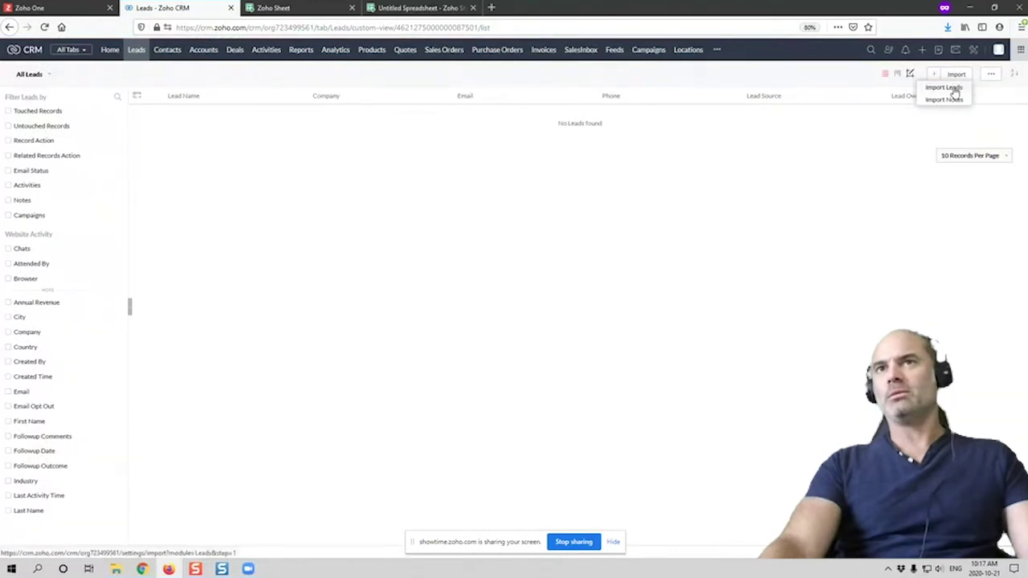
{"action": "left_click", "coordinate": [953, 88]}
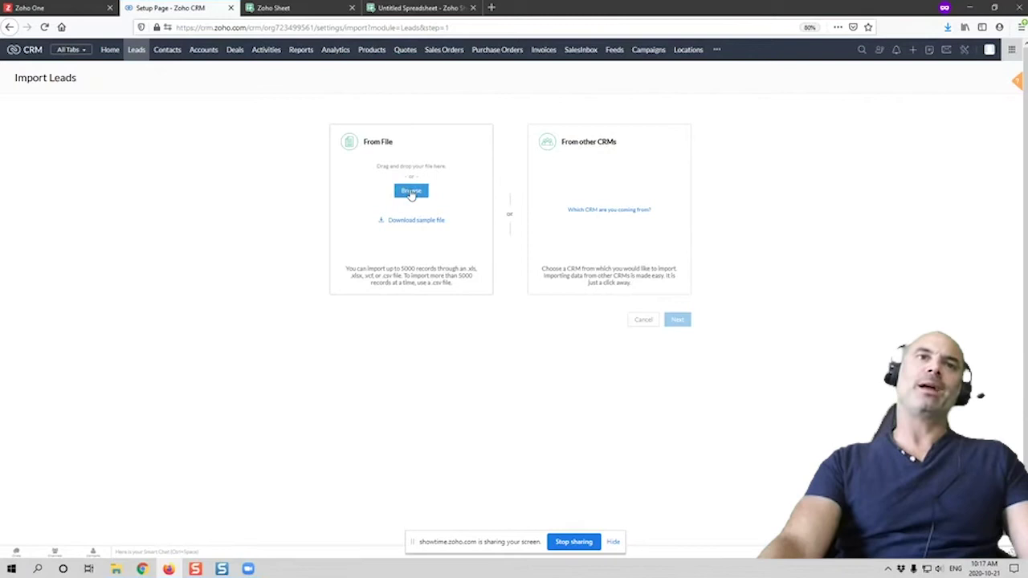
Select Untitled Spreadsheet_Sheet1(1) from Downloads as the file to upload
{"action": "left_click", "coordinate": [411, 192]}
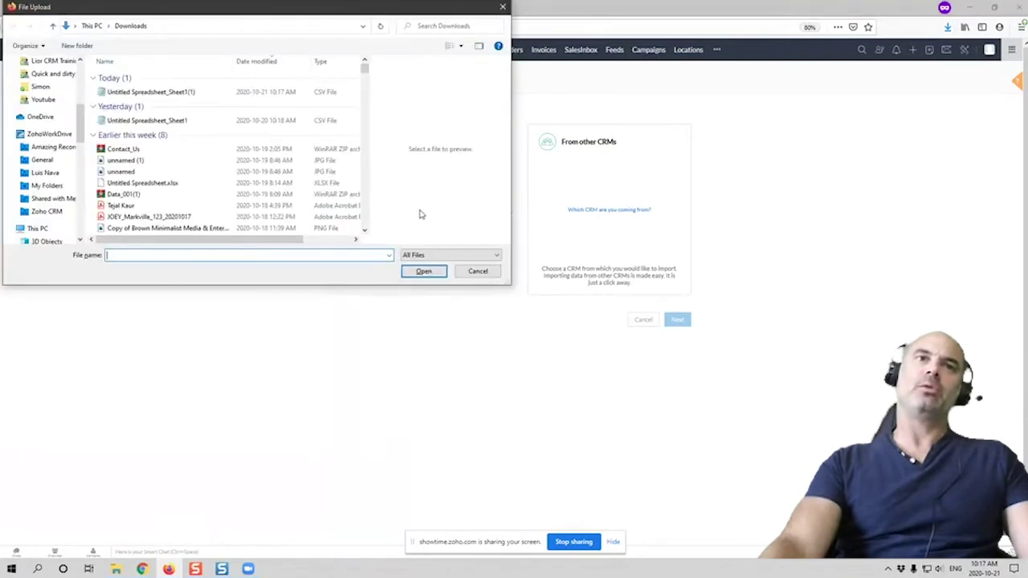
{"action": "left_click", "coordinate": [144, 93]}
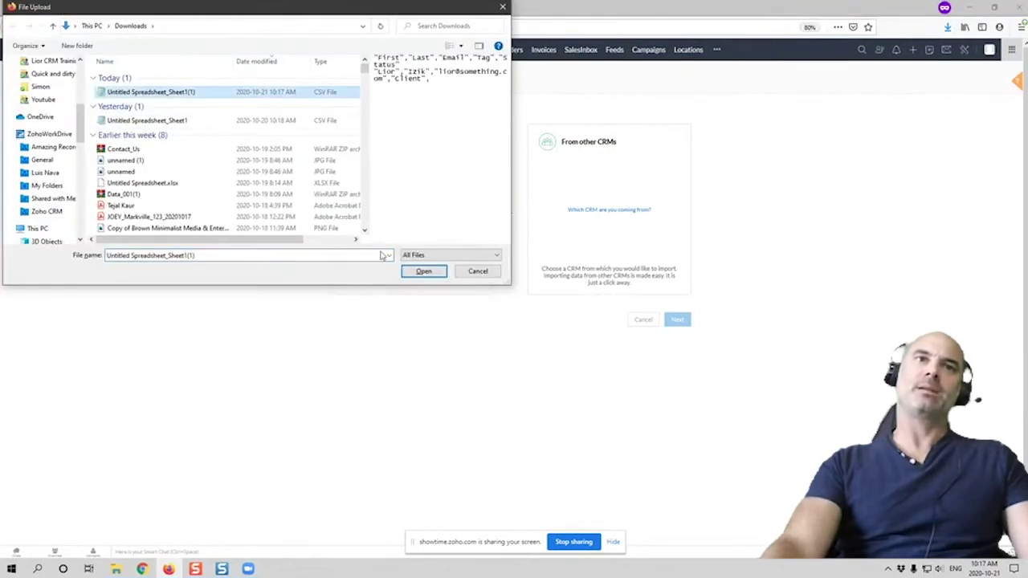
{"action": "left_click", "coordinate": [420, 273]}
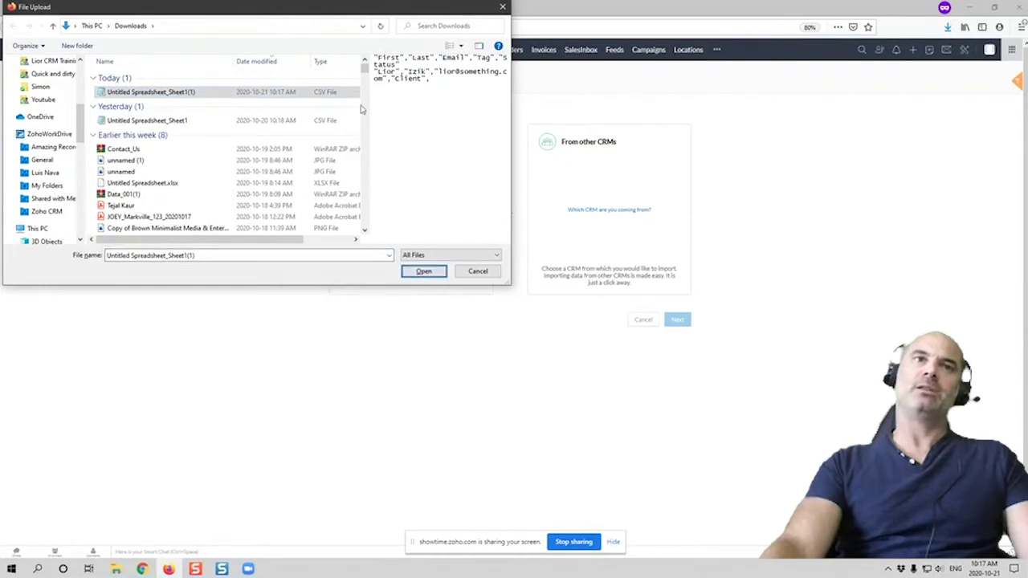
Upload the CSV with the UTF-8 (Unicode) character set and continue to record handling
{"action": "left_click", "coordinate": [426, 274]}
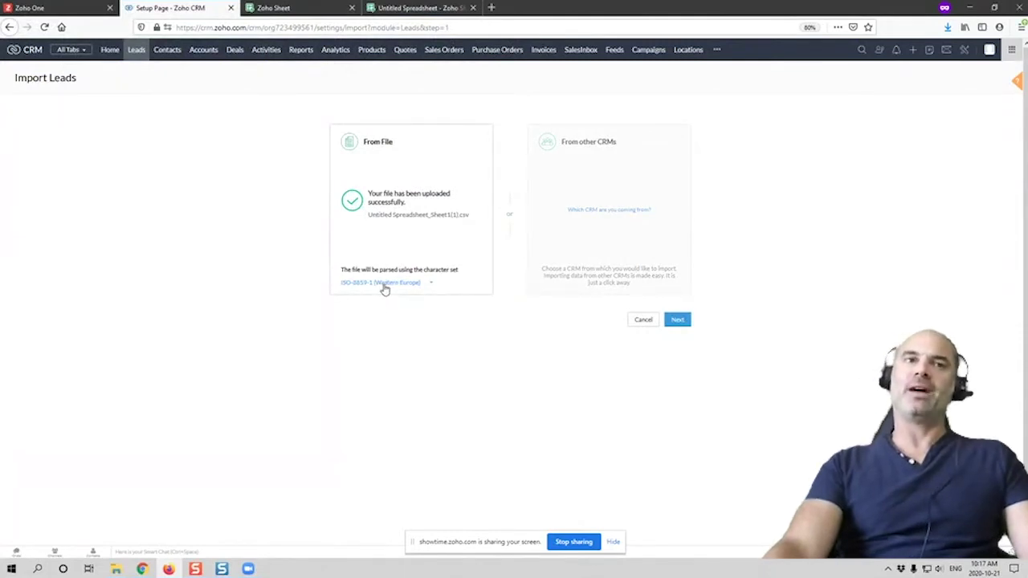
{"action": "left_click", "coordinate": [385, 286]}
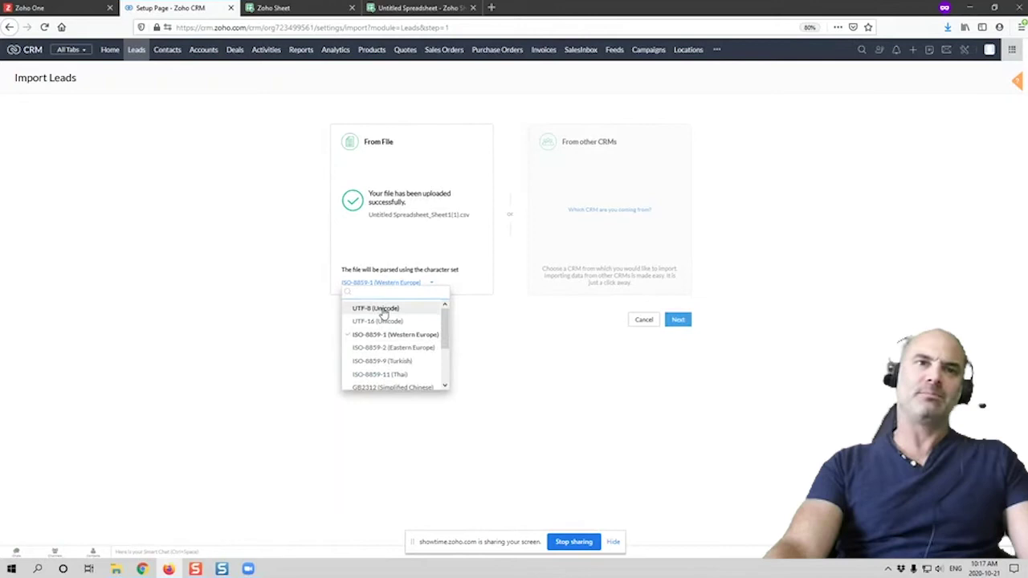
{"action": "left_click", "coordinate": [383, 312]}
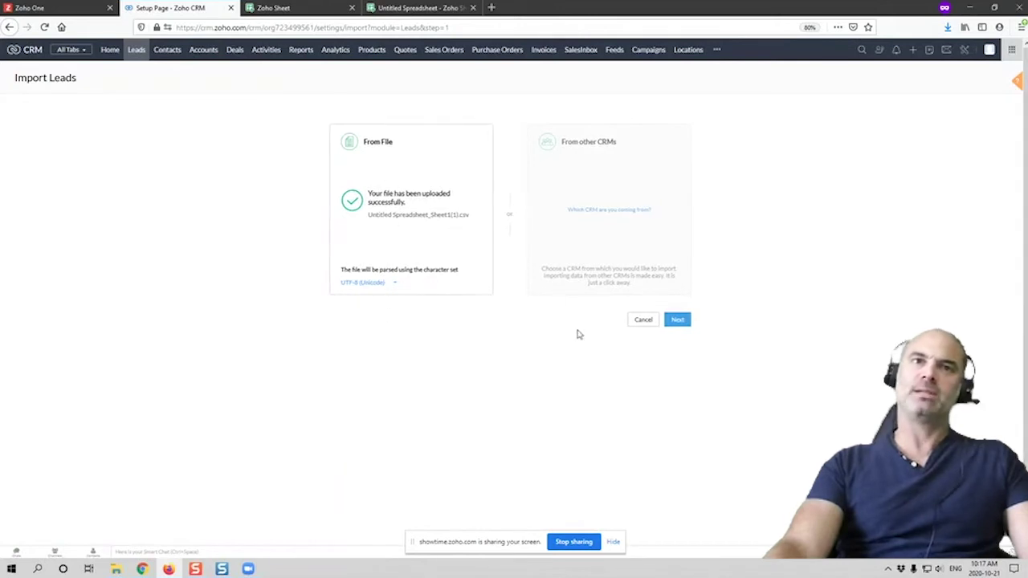
{"action": "left_click", "coordinate": [679, 321]}
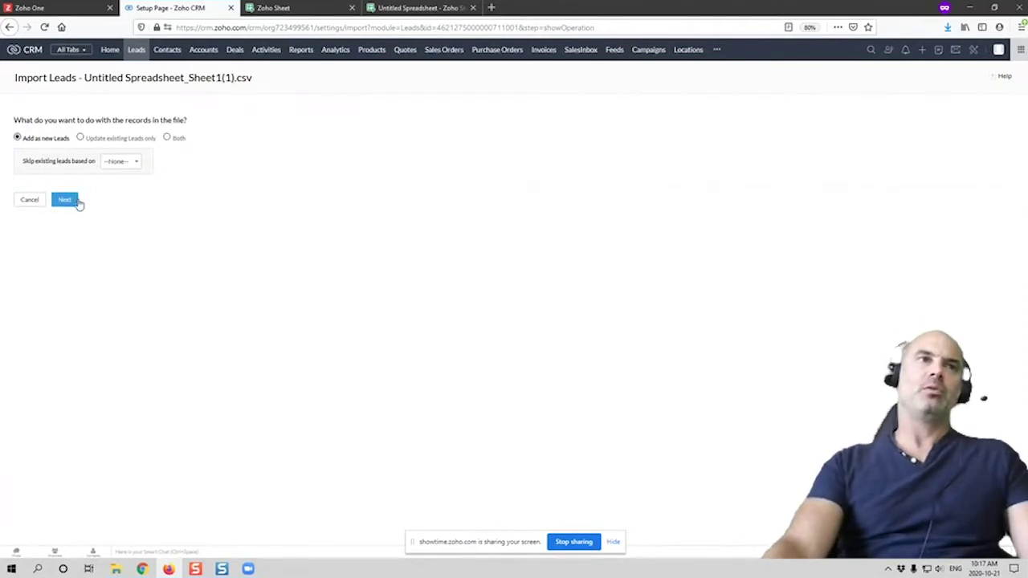
On the field mapping page, set the Tag and Status columns to Select None
{"action": "left_click", "coordinate": [68, 201]}
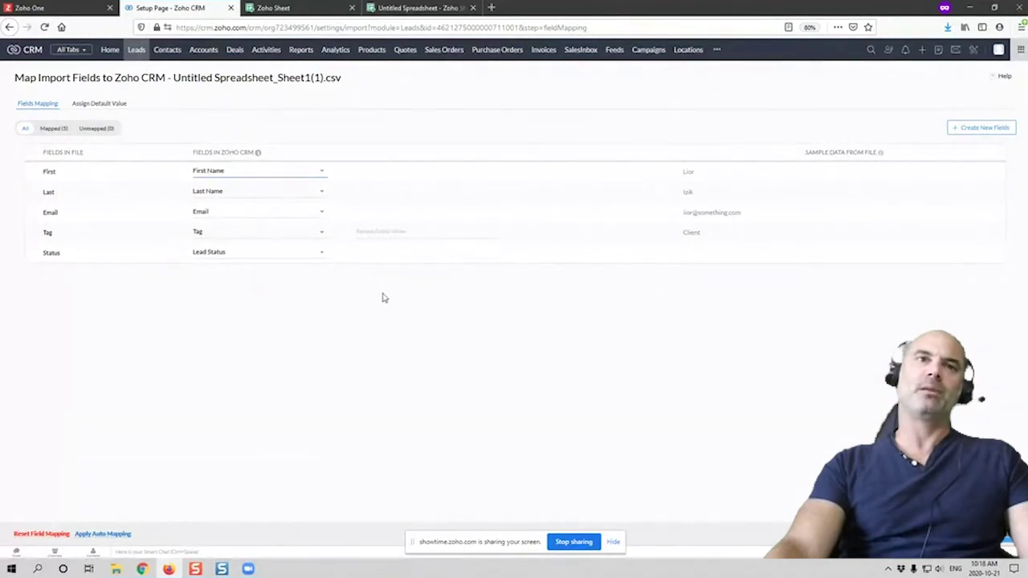
{"action": "left_click", "coordinate": [206, 233]}
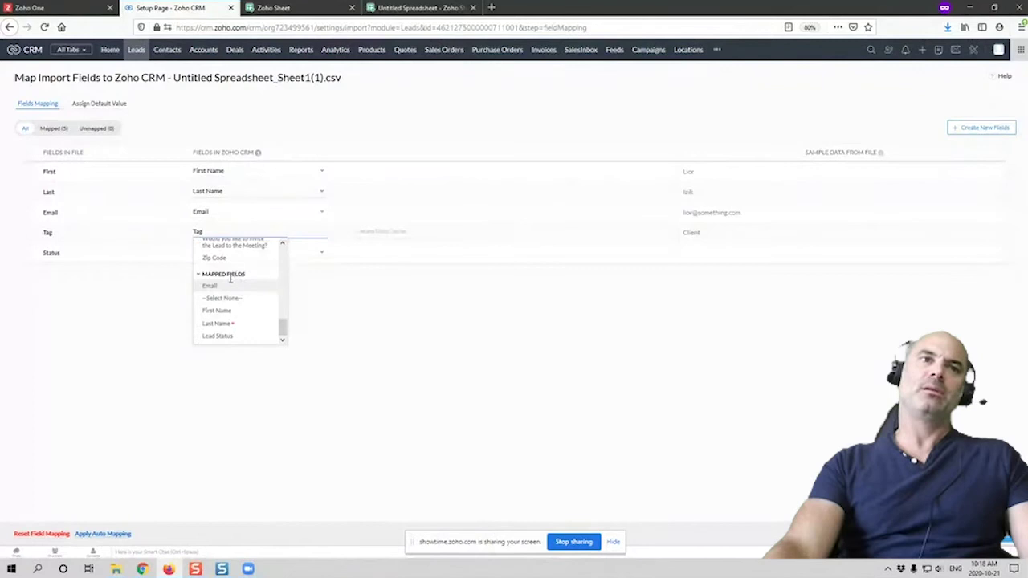
{"action": "left_click", "coordinate": [225, 298]}
{"action": "left_click", "coordinate": [217, 254]}
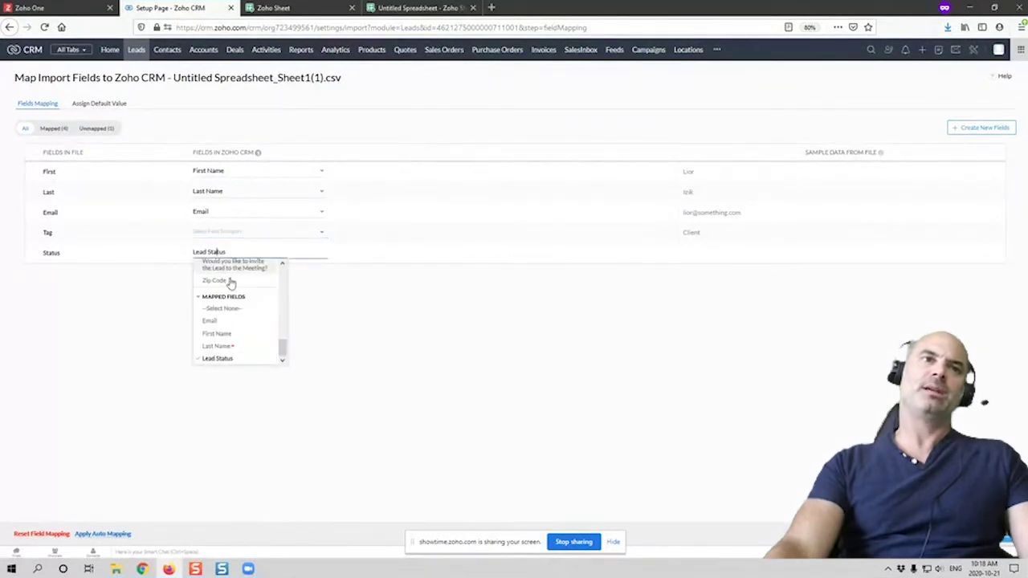
{"action": "left_click", "coordinate": [230, 310]}
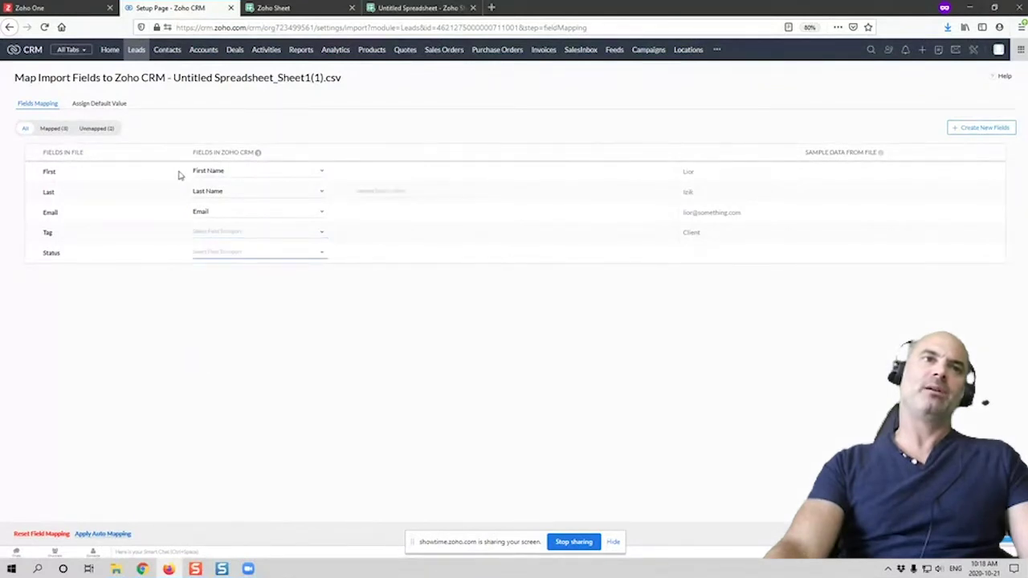
Under Assign Default Value, give the Tag field the default value Client
{"action": "left_click", "coordinate": [103, 103]}
{"action": "left_click", "coordinate": [80, 150]}
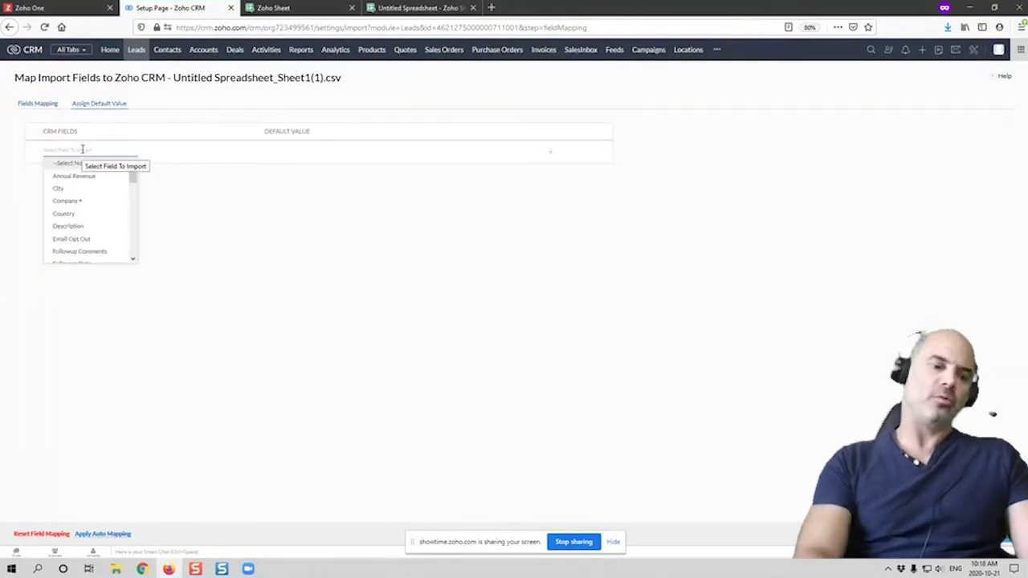
{"action": "type", "text": "tag"}
{"action": "left_click", "coordinate": [76, 166]}
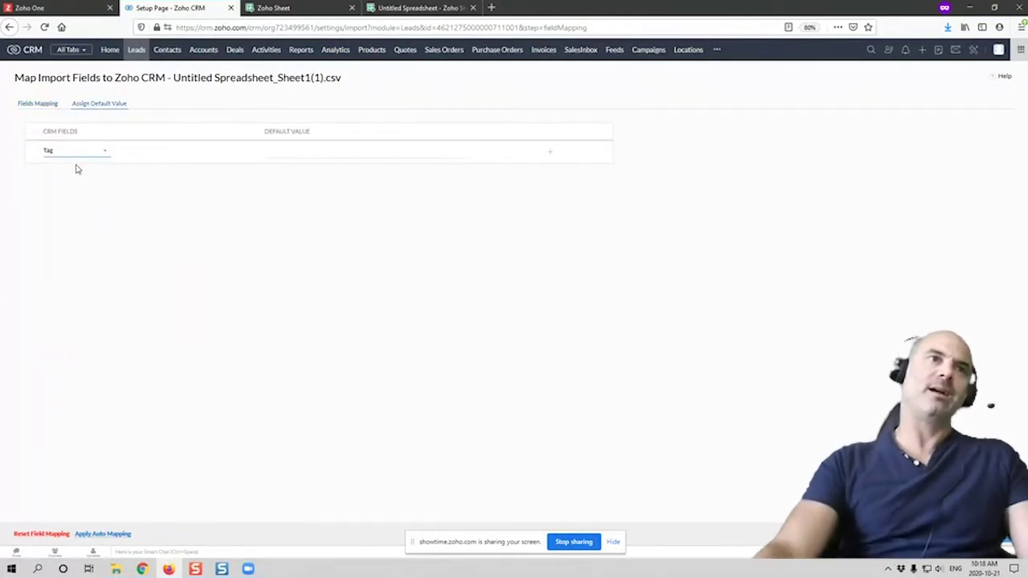
{"action": "left_click", "coordinate": [297, 150]}
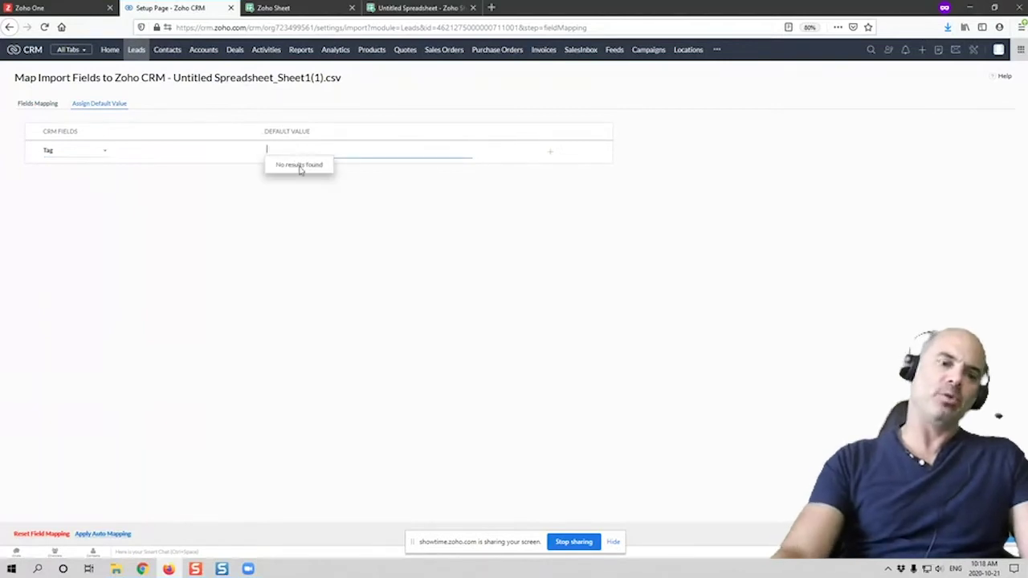
{"action": "type", "text": "Client"}
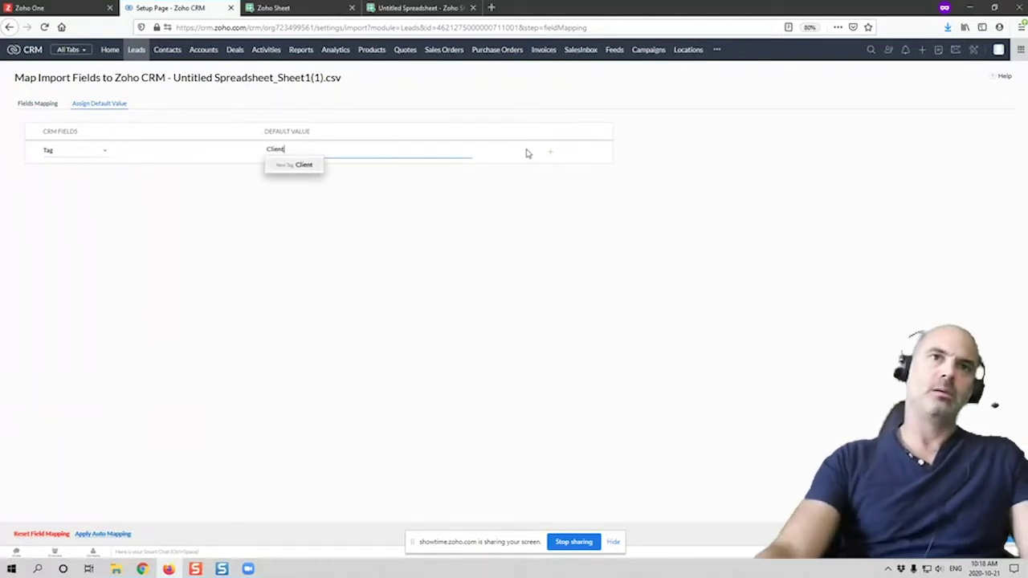
{"action": "left_click", "coordinate": [550, 153]}
Add a default-value row setting Lead Status to Missed 4
{"action": "left_click", "coordinate": [85, 175]}
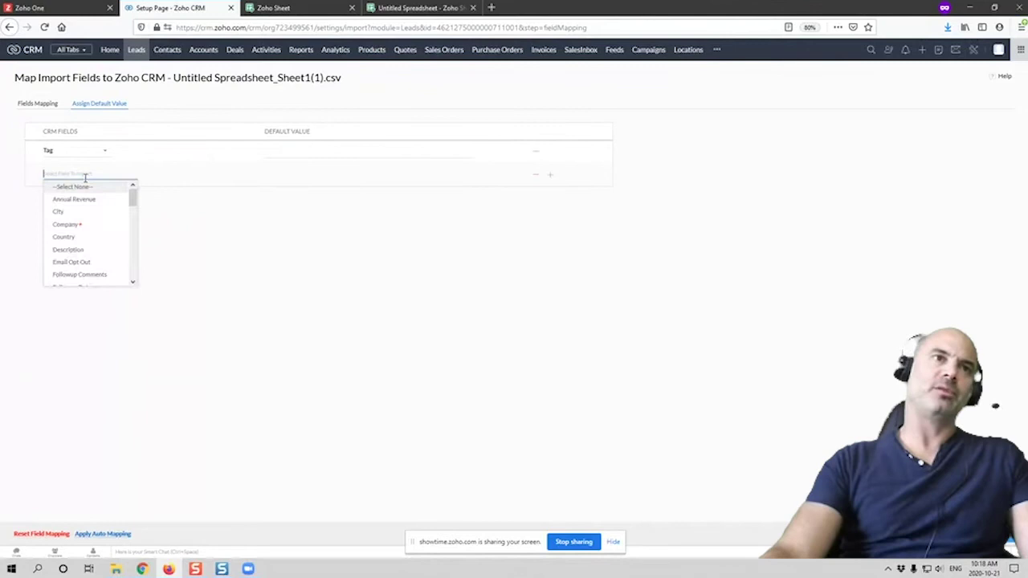
{"action": "type", "text": "stat"}
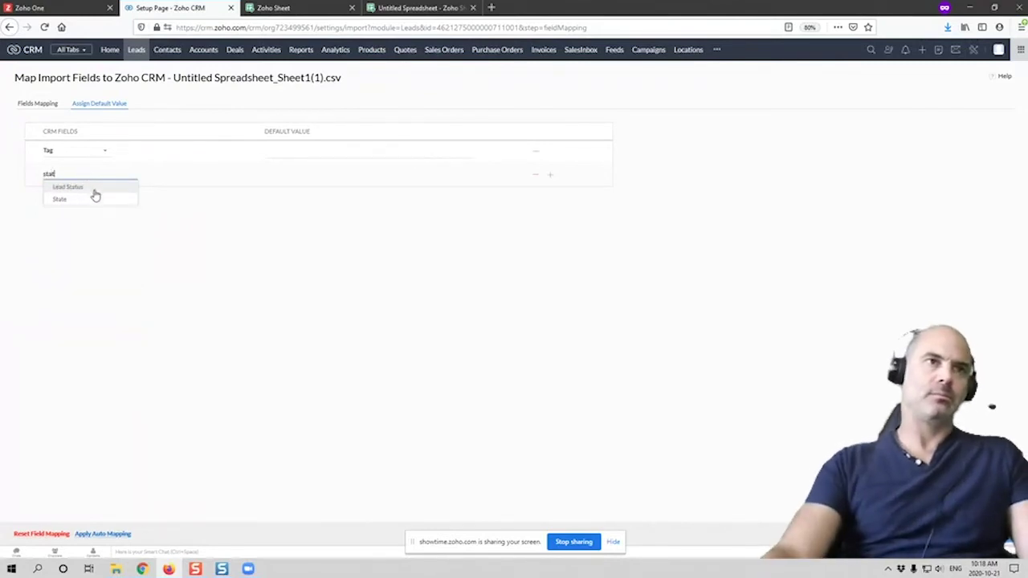
{"action": "left_click", "coordinate": [94, 188]}
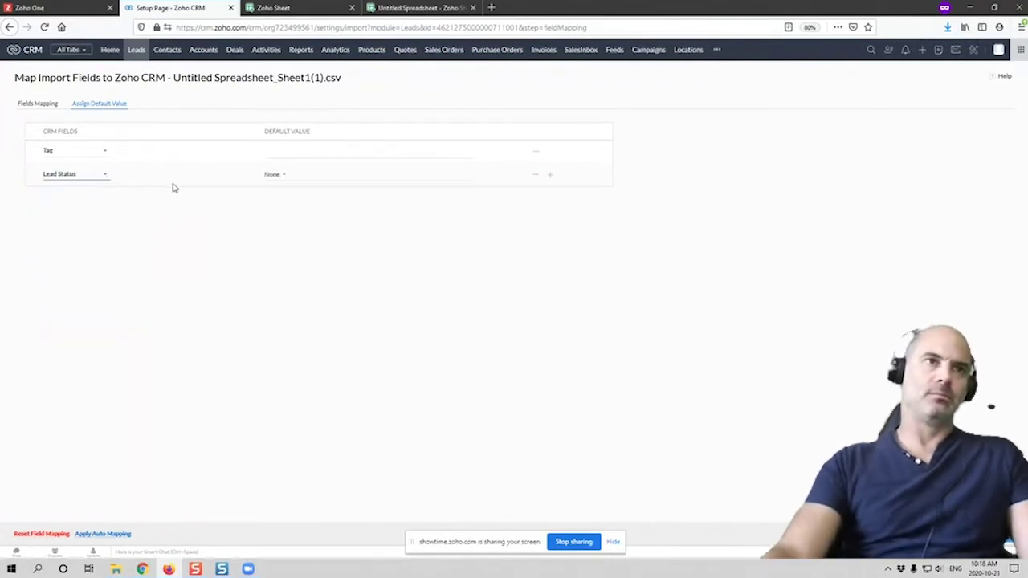
{"action": "left_click", "coordinate": [274, 175]}
{"action": "scroll", "coordinate": [309, 265], "scroll_direction": "down", "scroll_amount": 3}
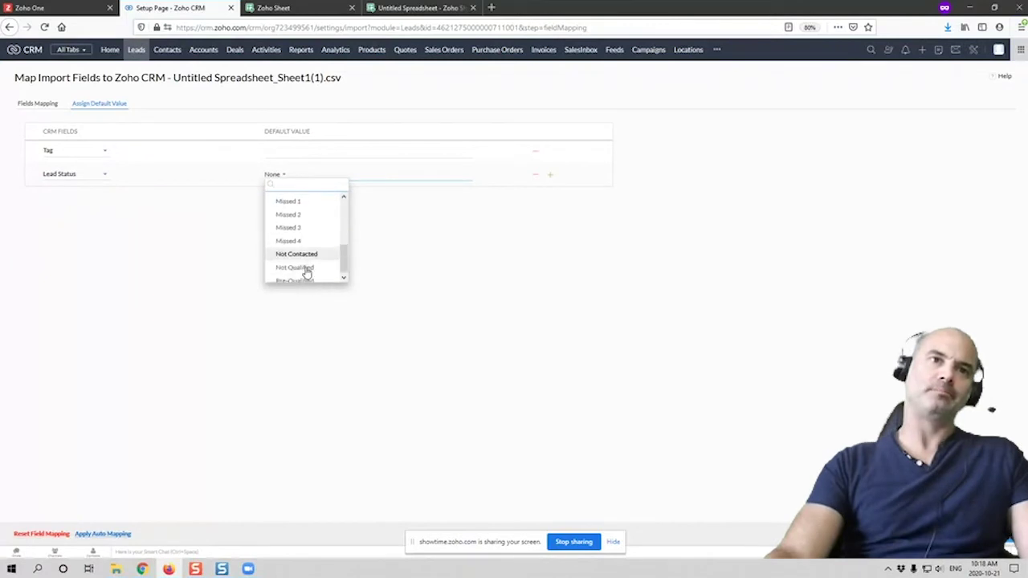
{"action": "left_click", "coordinate": [308, 240]}
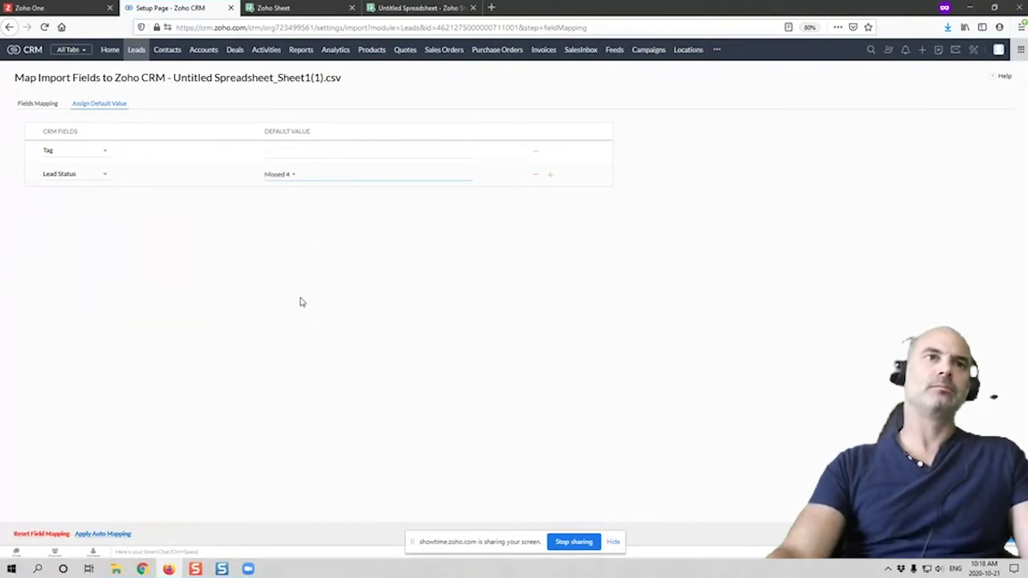
{"action": "left_click", "coordinate": [291, 151]}
Switch back to the Fields Mapping table showing First, Last, Email, Tag and Status
{"action": "left_click", "coordinate": [40, 104]}
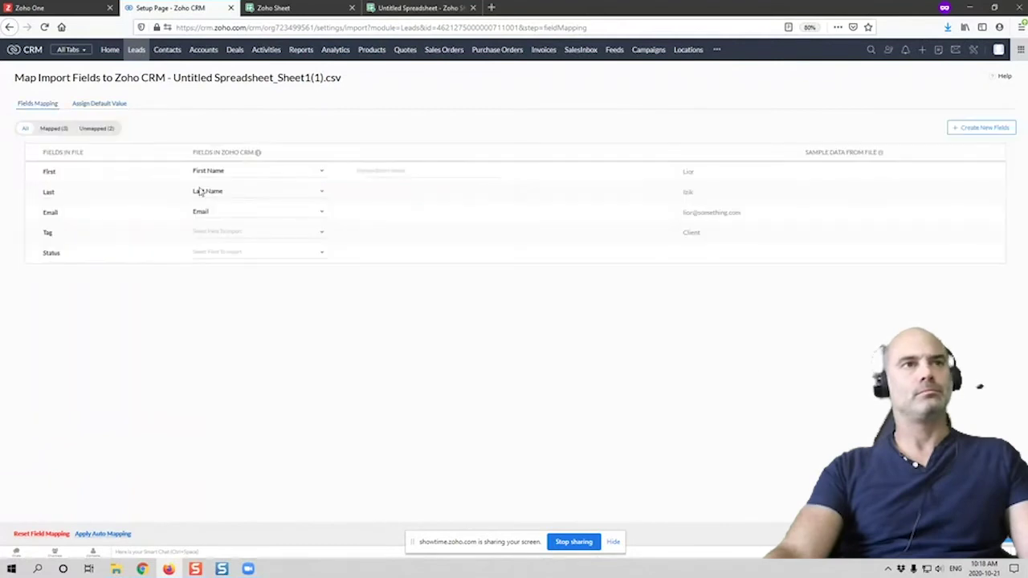